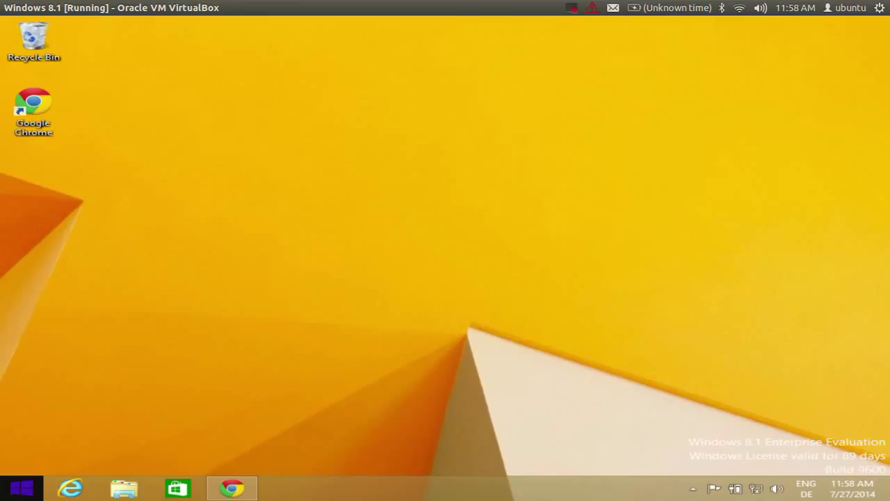
pyautogui.click(16, 488)
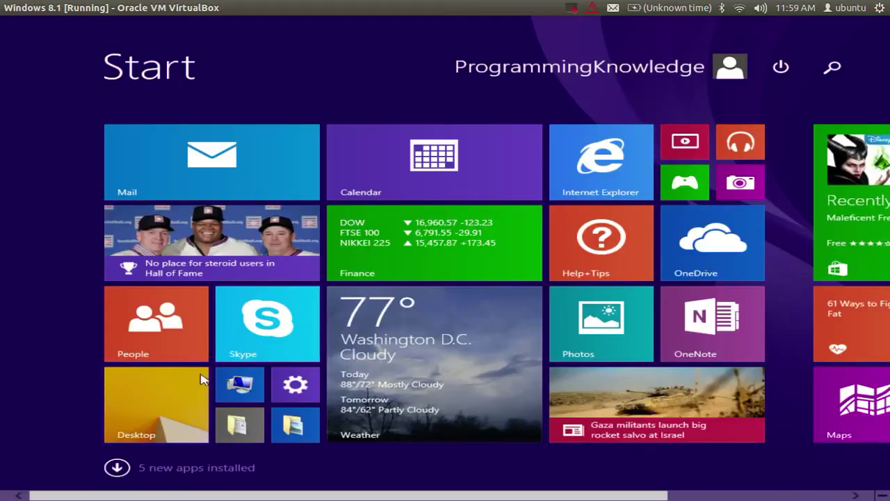
pyautogui.click(160, 406)
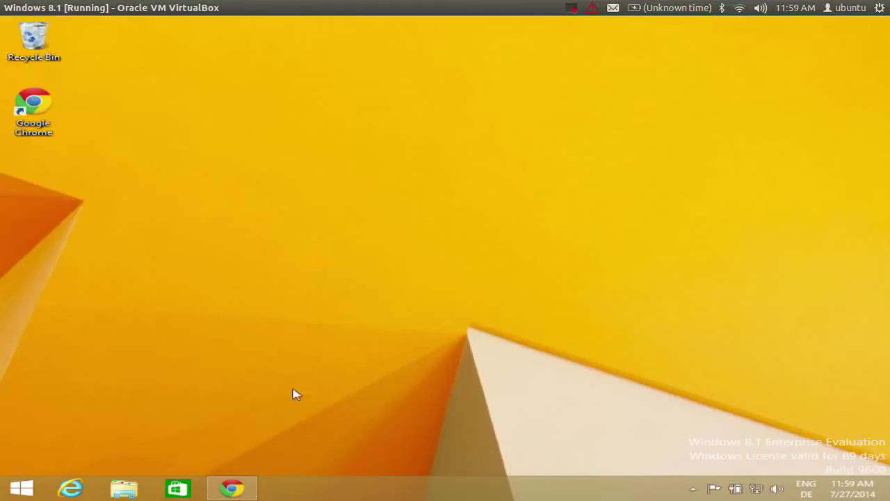
pyautogui.click(248, 488)
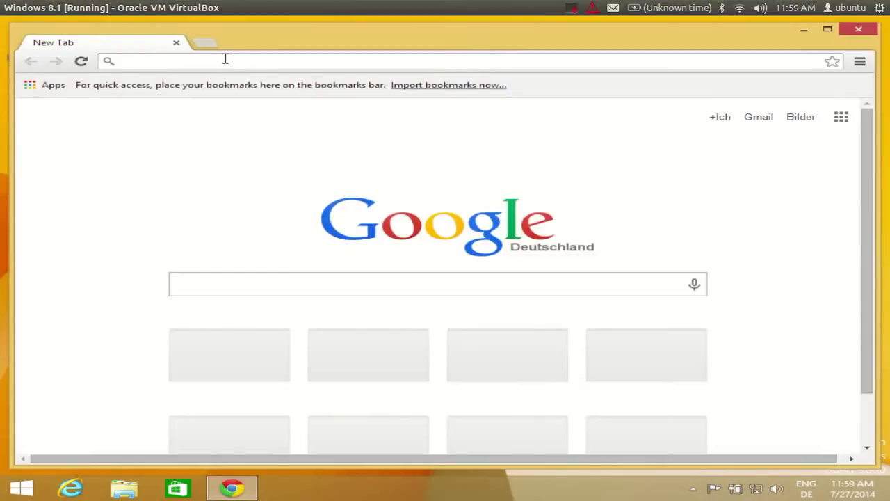
pyautogui.write('www.classicshell.net')
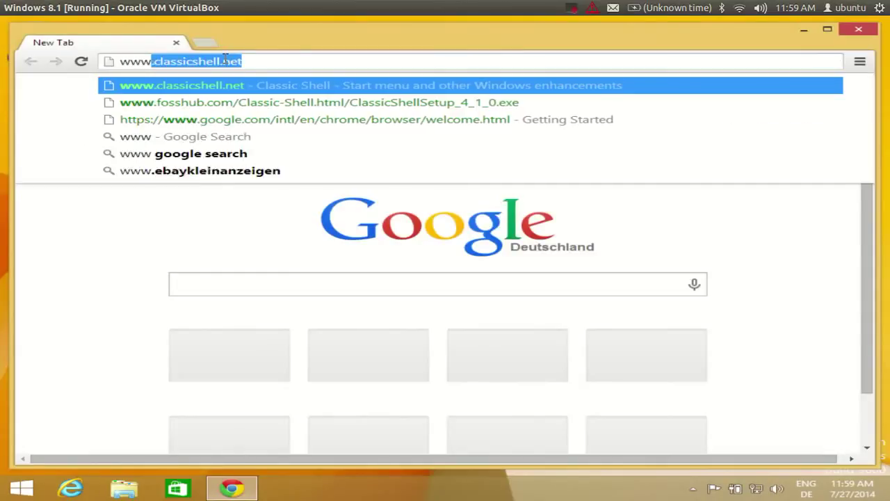
pyautogui.press('End')
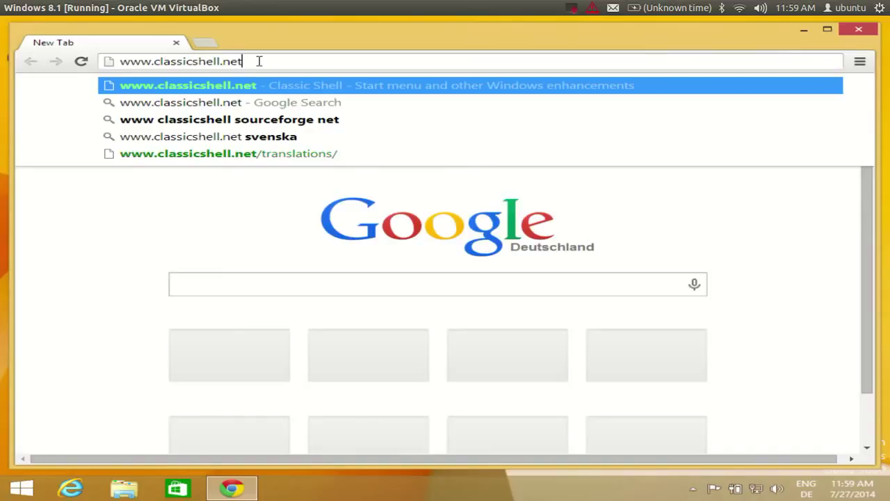
pyautogui.press('Return')
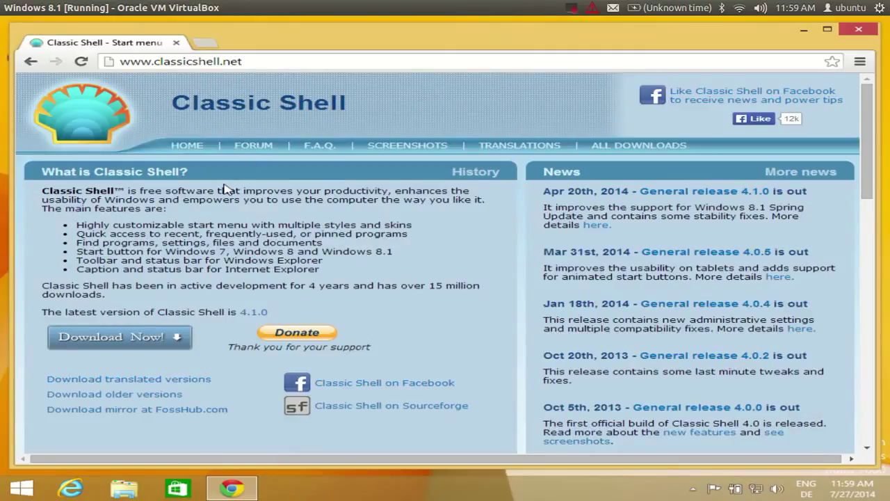
pyautogui.click(110, 340)
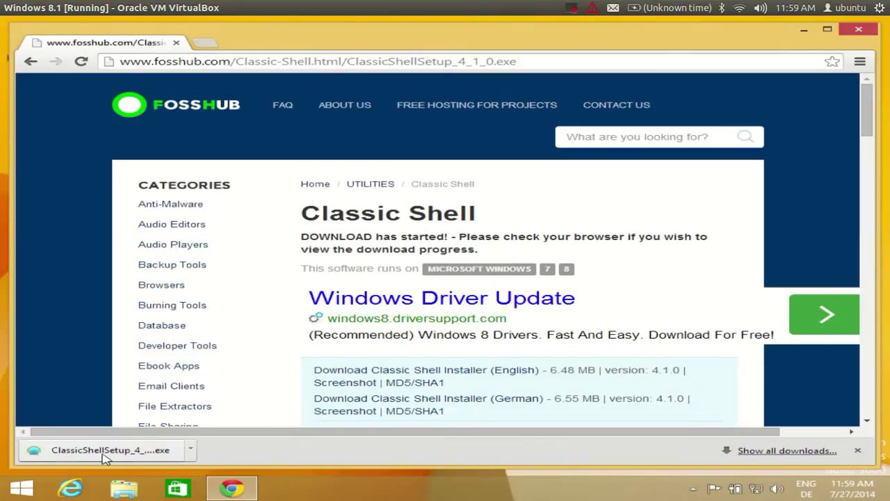
# Run the downloaded Classic Shell installer, accept the license agreement and proceed with the default setup options
pyautogui.click(97, 452)
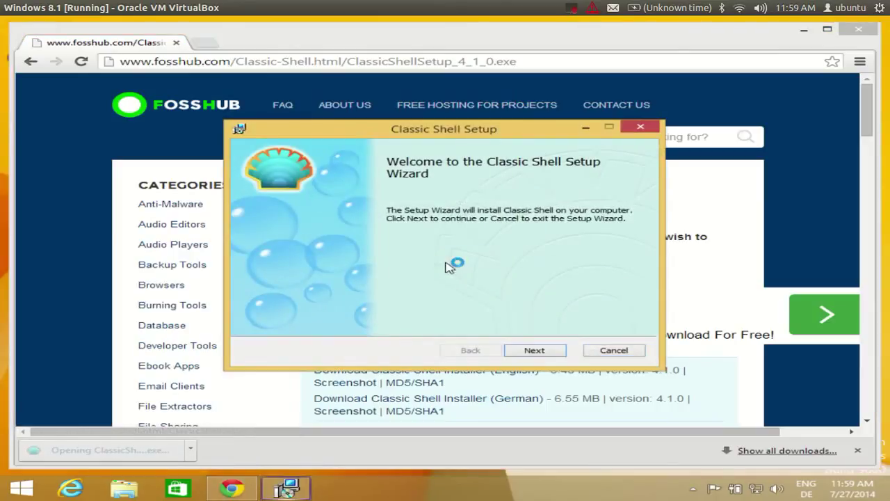
pyautogui.click(536, 352)
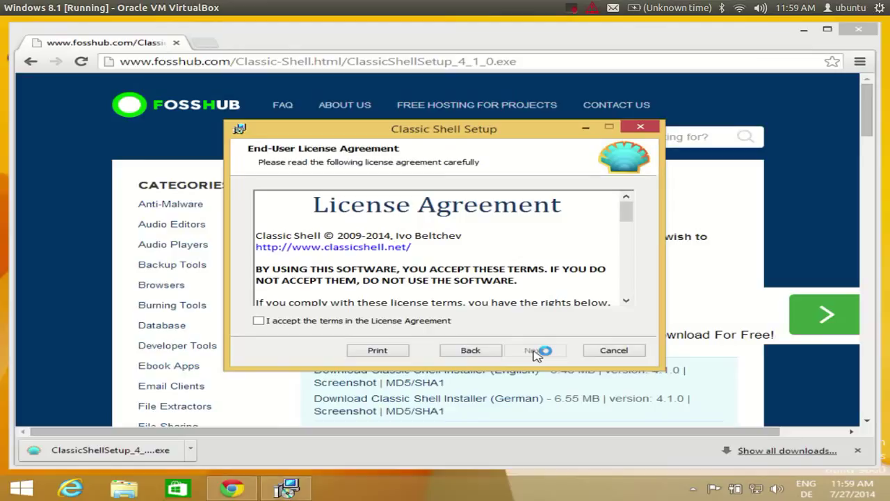
pyautogui.click(272, 323)
pyautogui.click(534, 350)
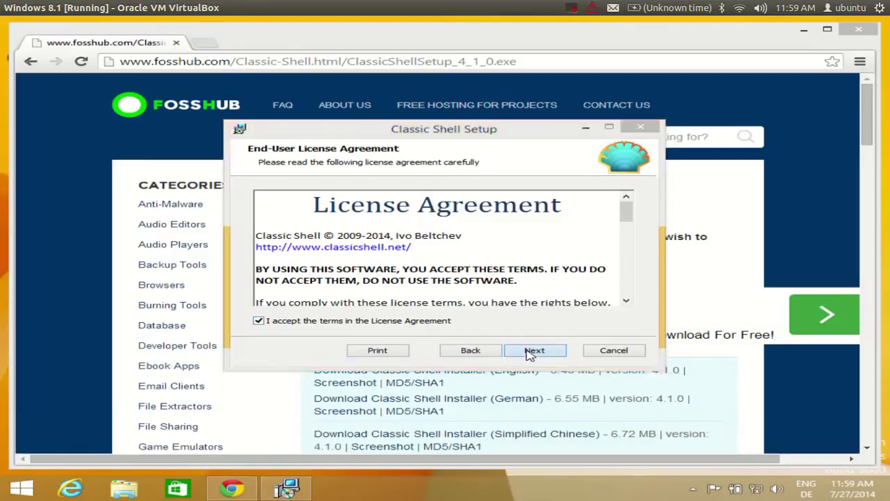
pyautogui.click(533, 351)
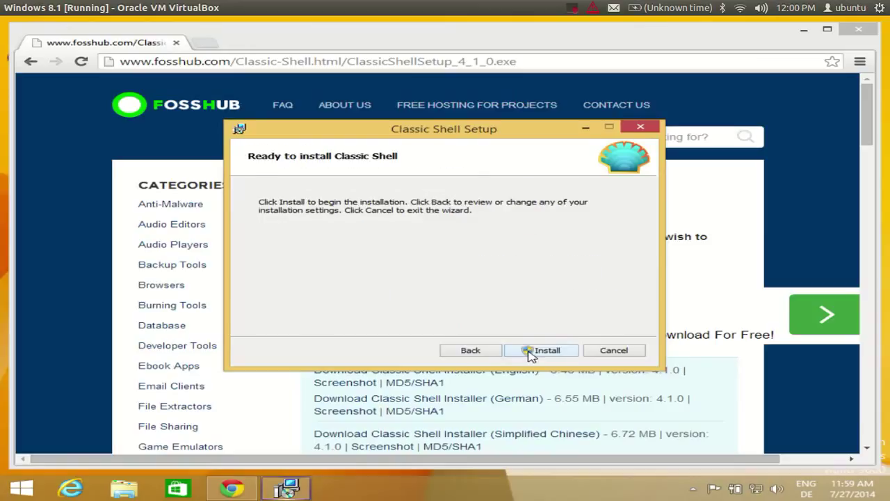
# Install Classic Shell, allow it to make changes to the computer and finish the setup wizard
pyautogui.click(533, 351)
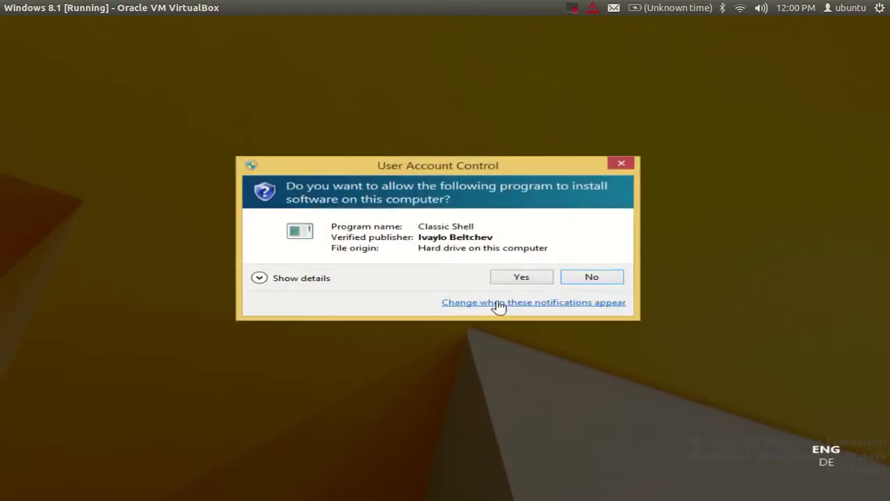
pyautogui.click(510, 278)
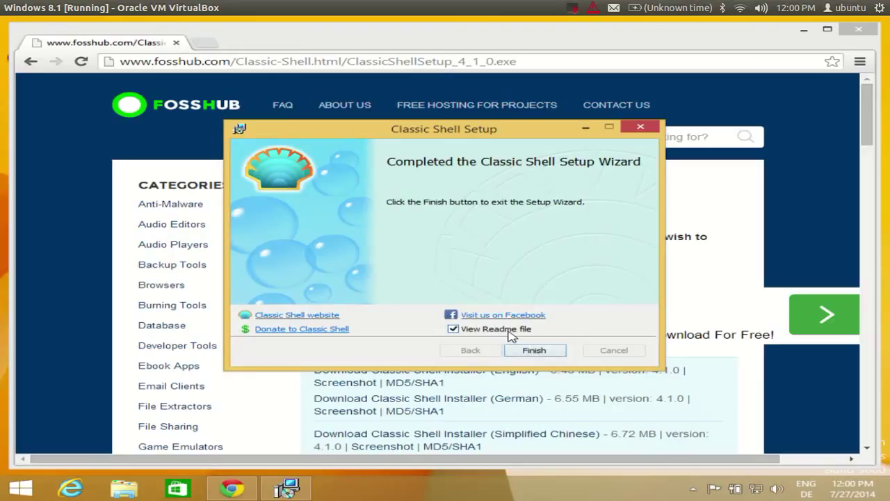
pyautogui.click(523, 352)
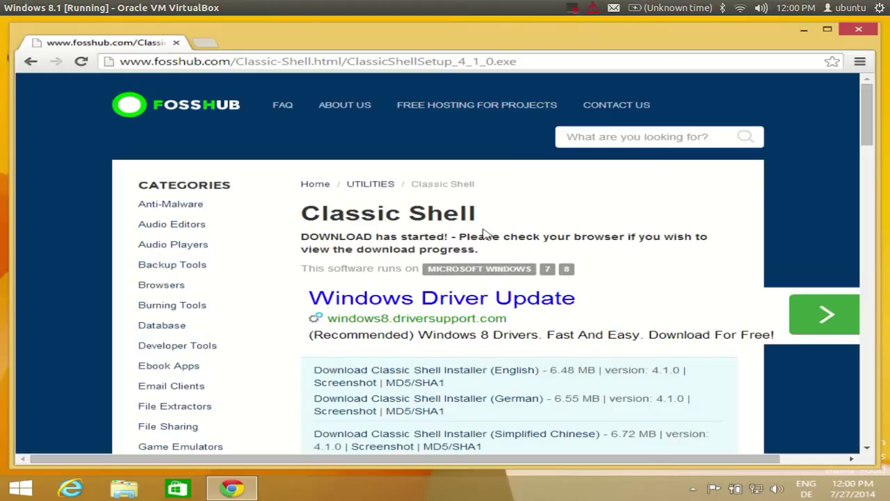
# Minimize the browser and open Classic Start Menu Settings from the Classic Shell program folder
pyautogui.click(803, 30)
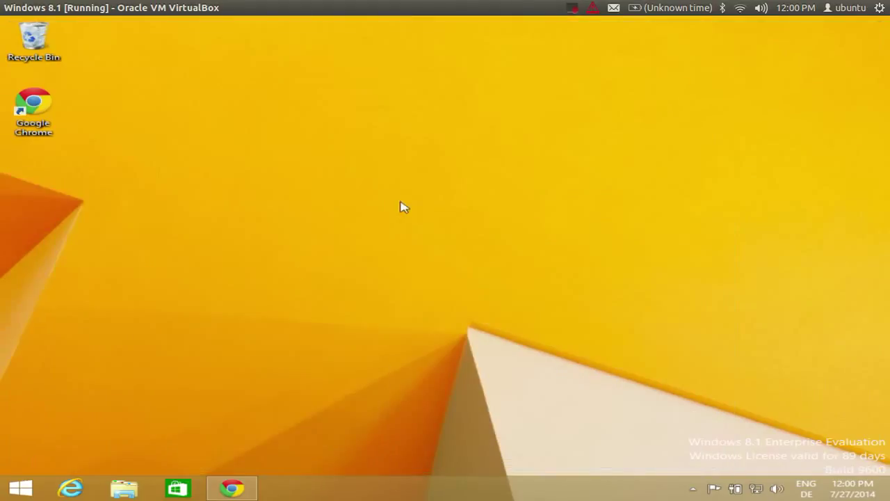
pyautogui.click(17, 491)
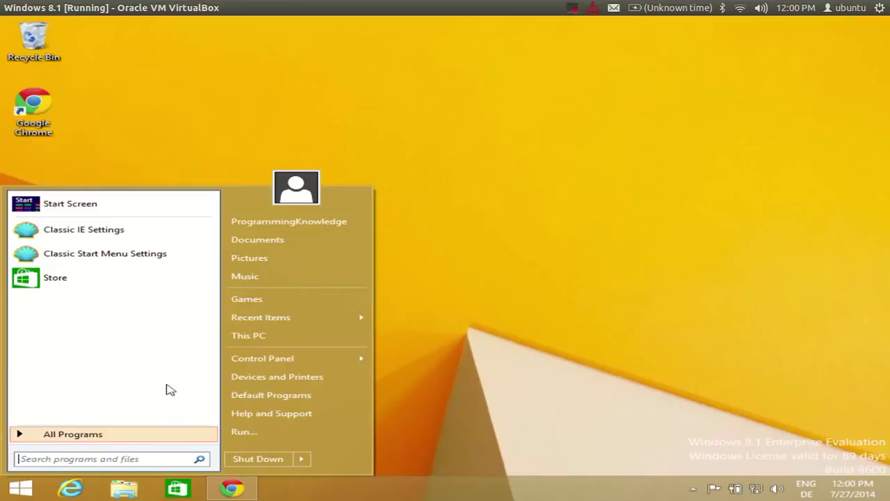
pyautogui.click(116, 435)
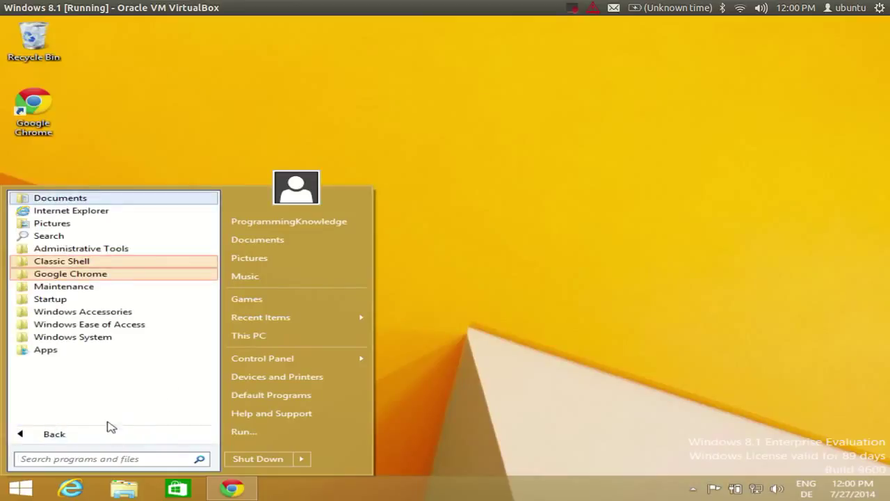
pyautogui.click(96, 434)
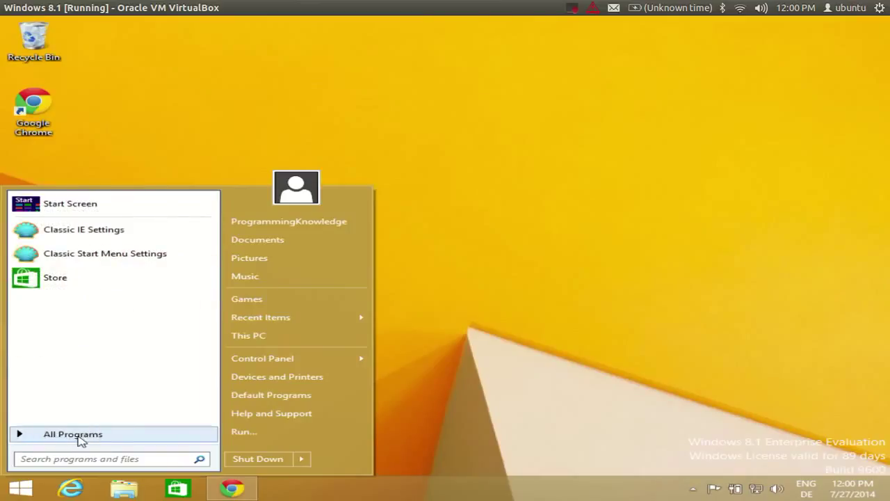
pyautogui.click(76, 440)
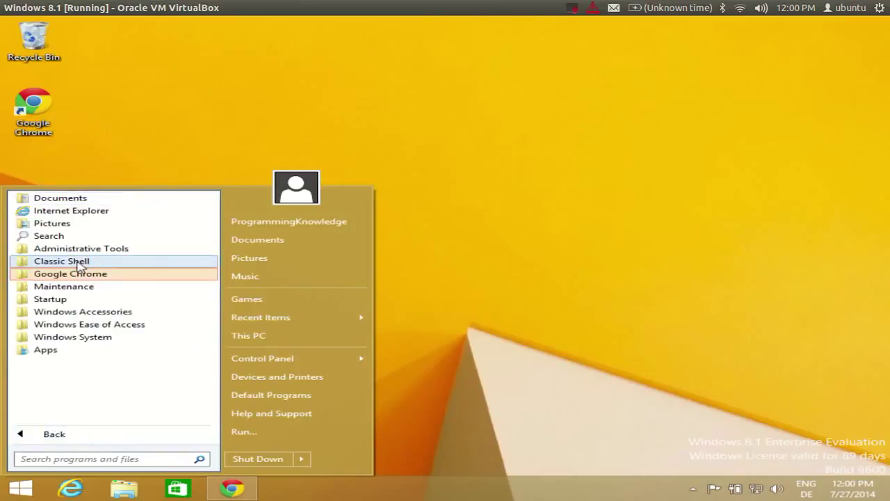
pyautogui.click(80, 264)
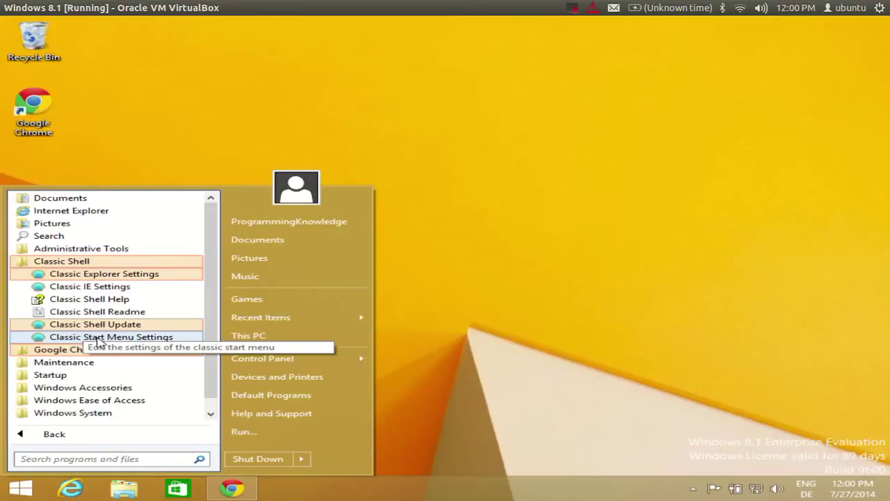
pyautogui.click(98, 338)
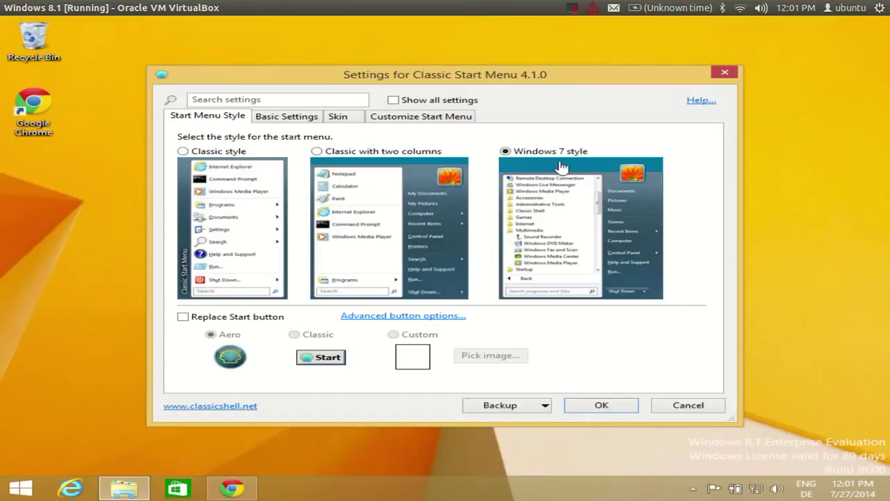
# Select the Windows 7 style for the start menu and review the basic settings and the customizable menu items
pyautogui.click(505, 151)
pyautogui.click(300, 119)
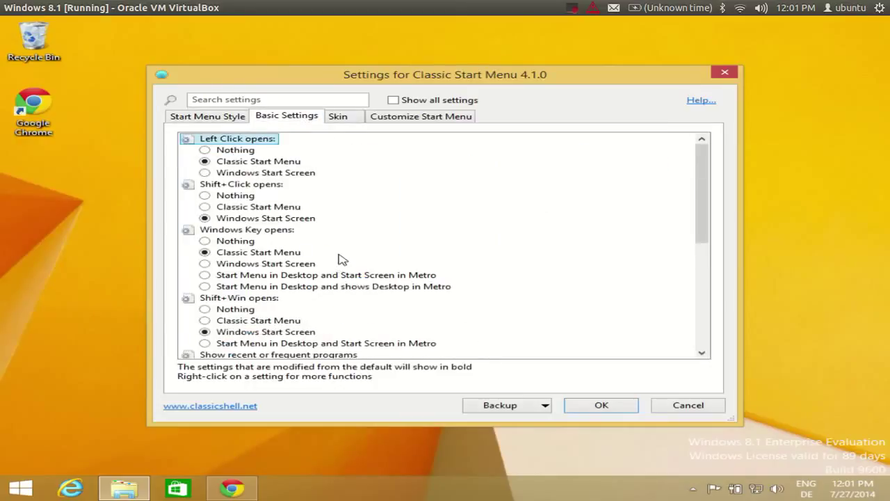
pyautogui.scroll(-6, 338, 258)
pyautogui.scroll(5, 341, 259)
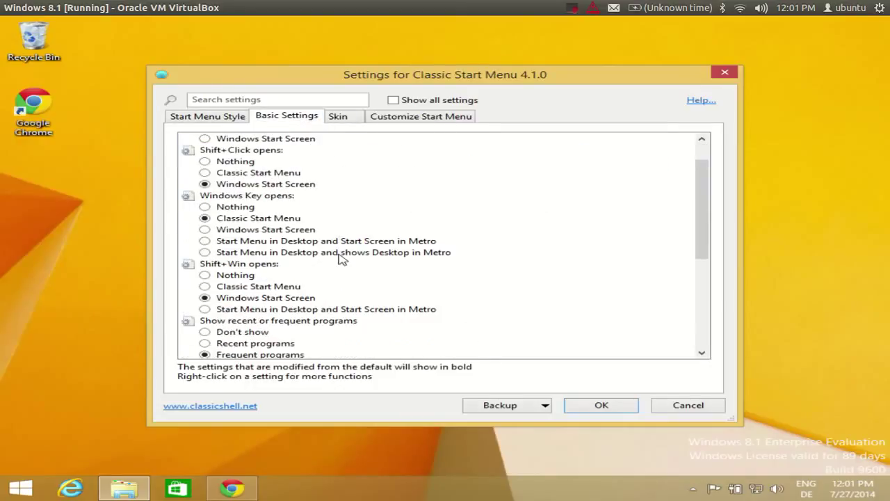
pyautogui.click(345, 117)
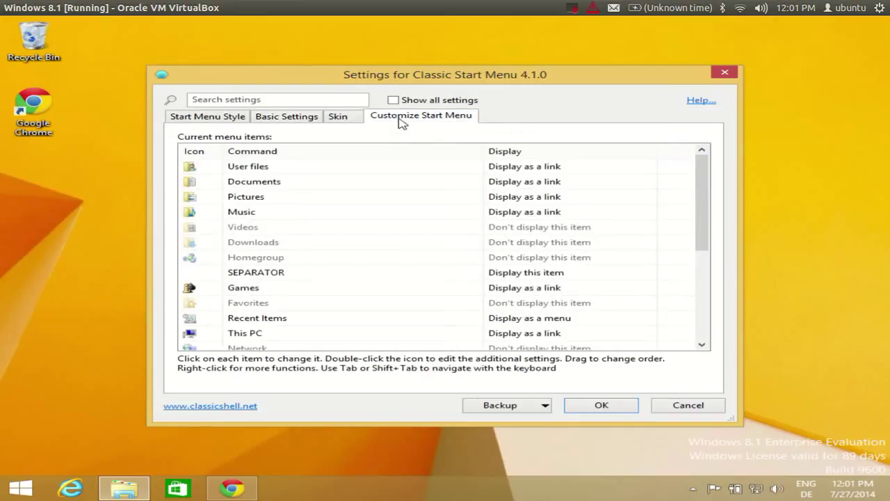
pyautogui.scroll(-4, 423, 194)
pyautogui.scroll(5, 417, 189)
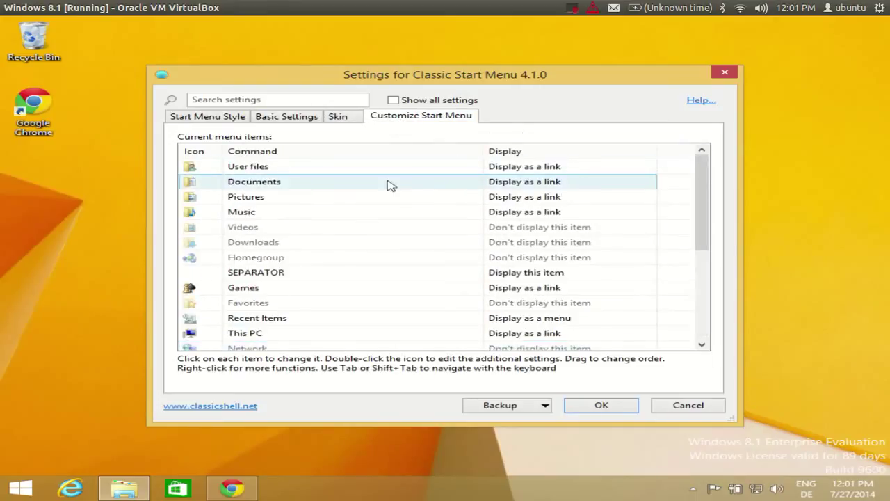
# Recheck the start menu style, save the Classic Start Menu settings and open the start menu
pyautogui.click(208, 119)
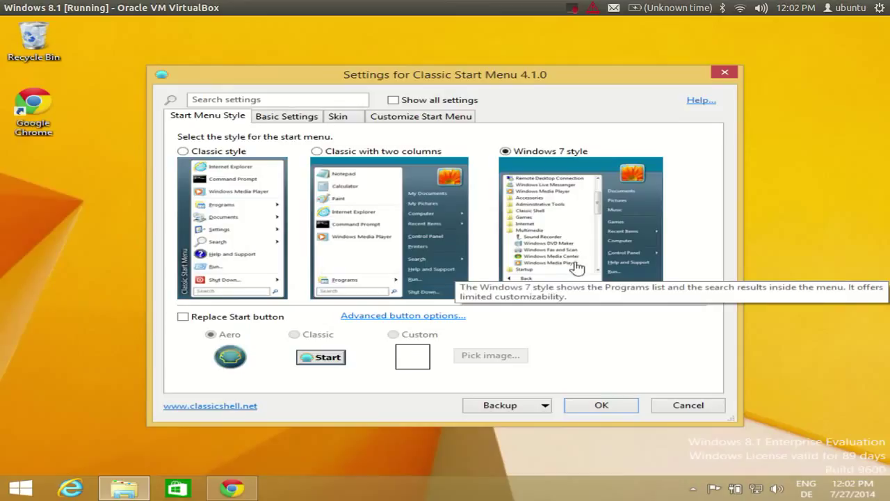
pyautogui.click(609, 407)
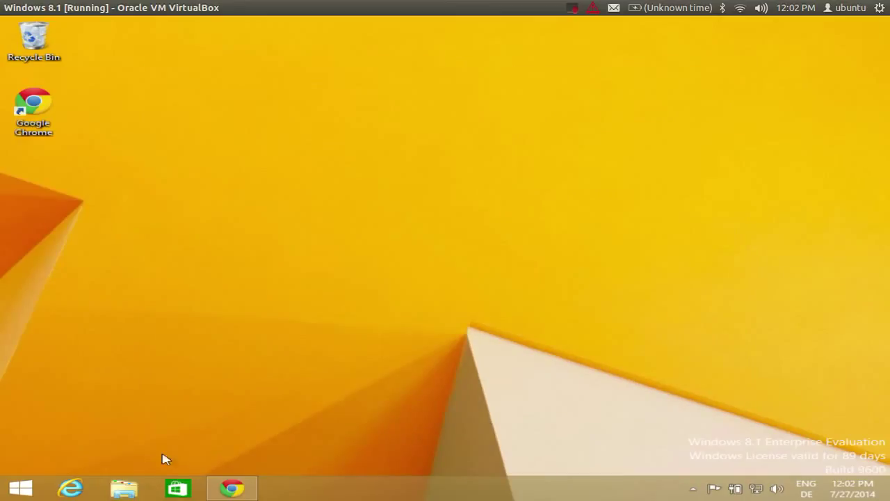
pyautogui.click(21, 489)
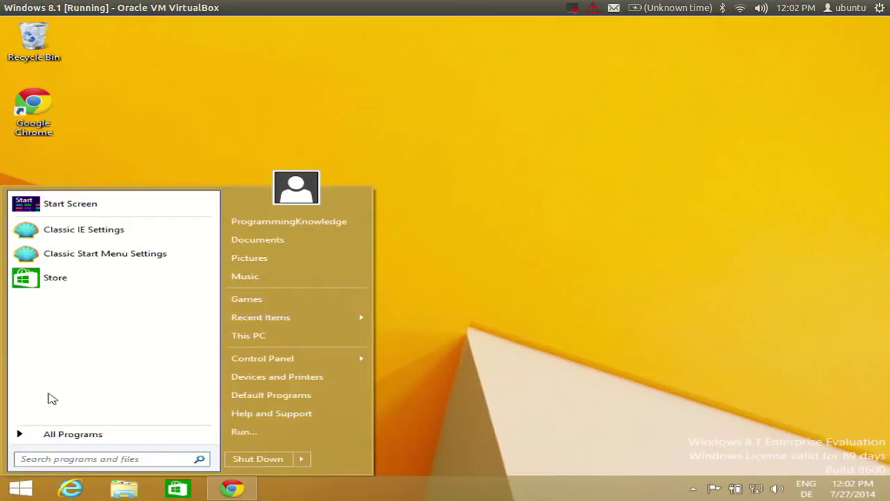